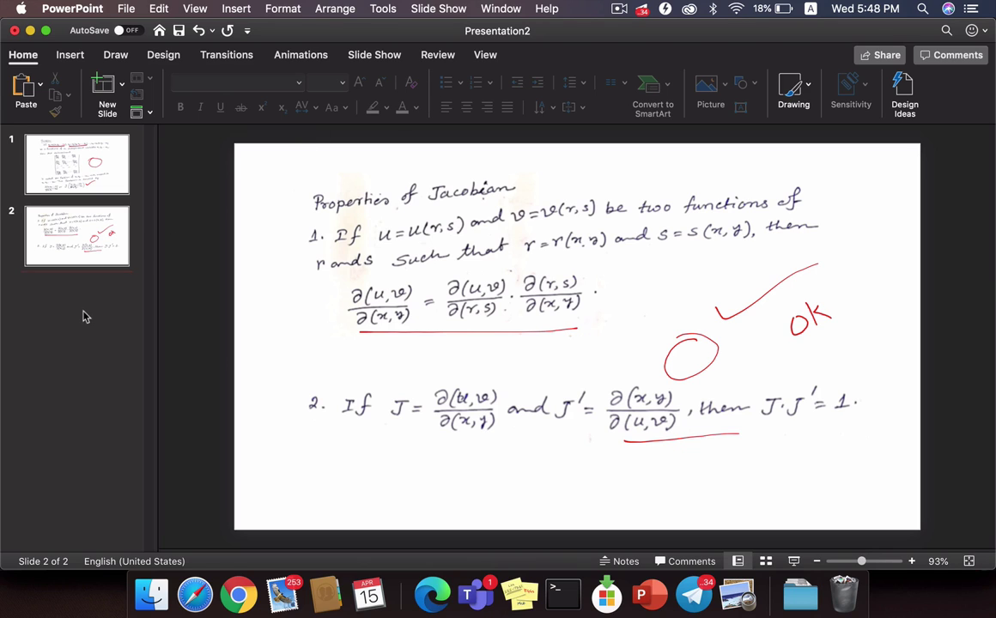
Step: Replace the old Jacobian slides with one new title slide and switch to Slide Master view
left_click(83, 161)
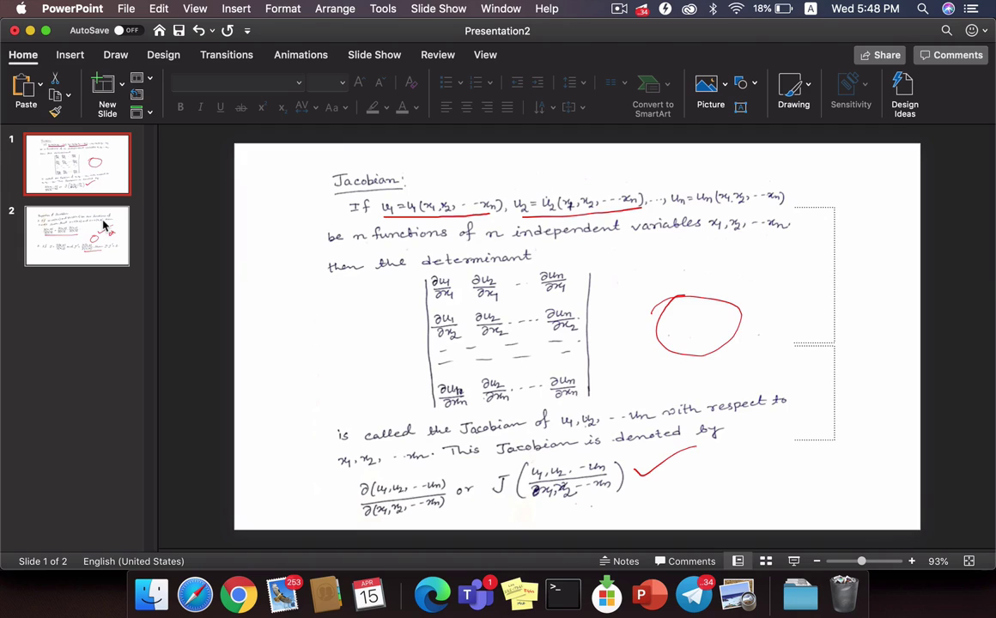
key("Delete")
key("Delete")
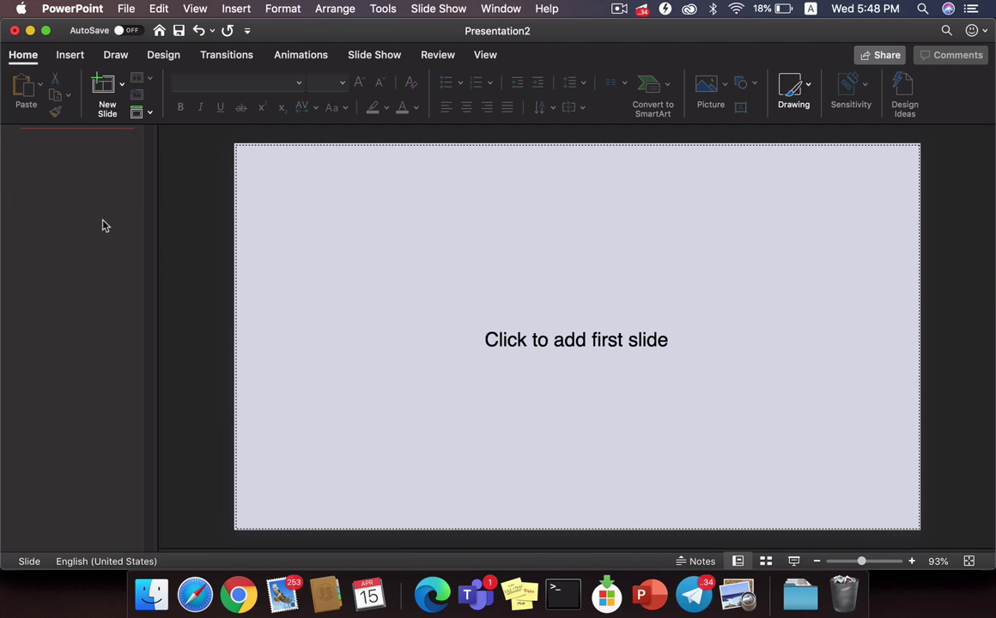
left_click(110, 108)
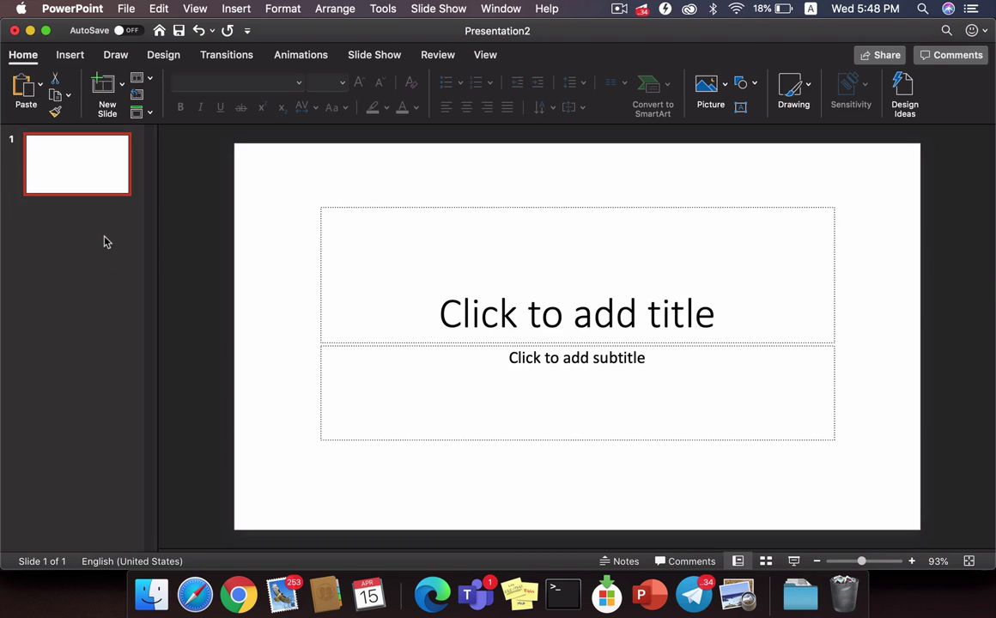
left_click(485, 54)
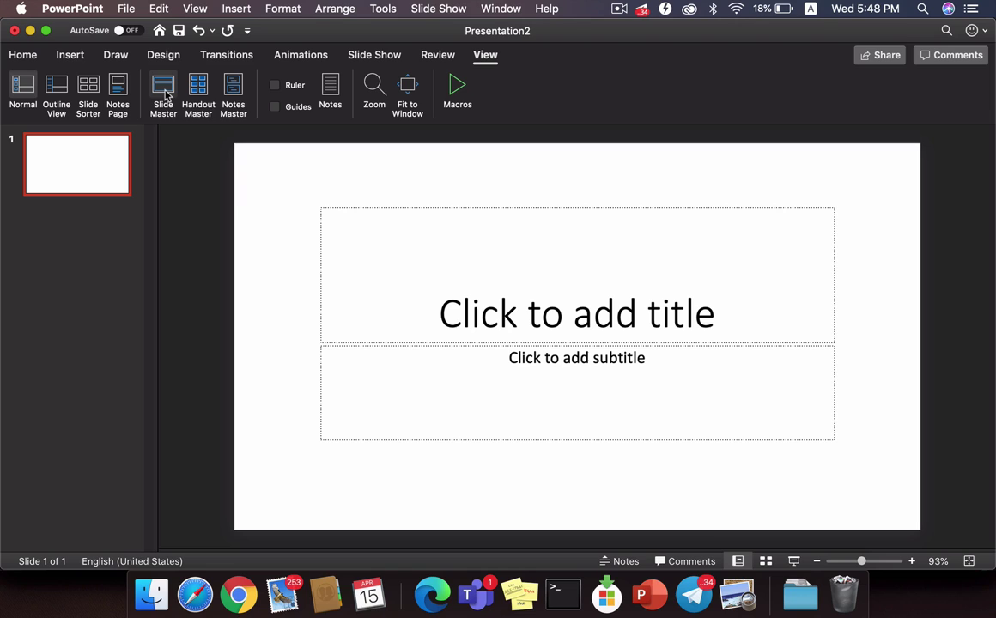
left_click(164, 93)
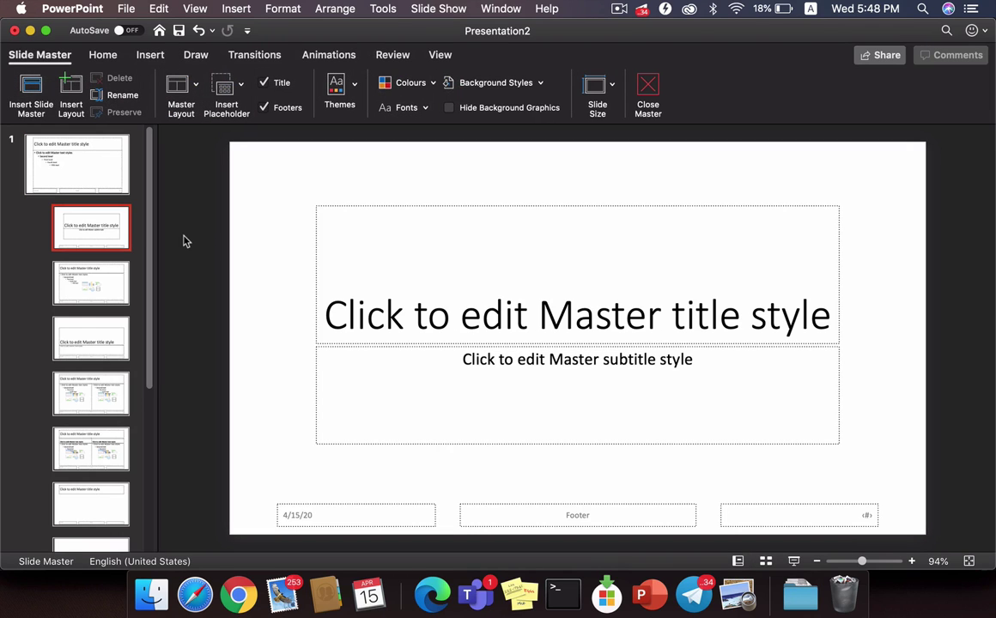
Step: Select the top slide master and bring up its Background Styles choices
left_click(83, 171)
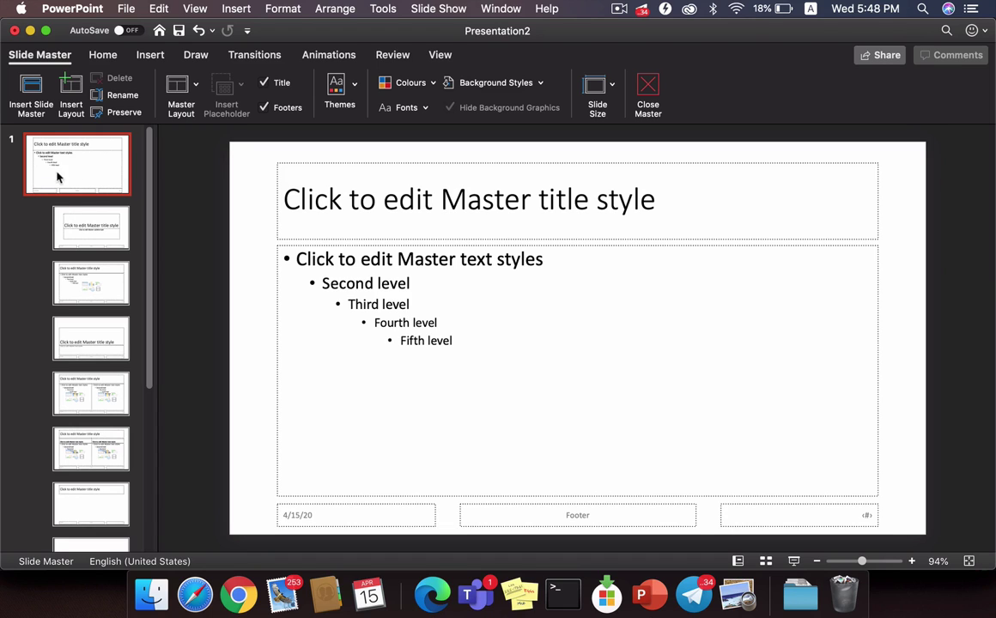
scroll(70, 240, "down", 5)
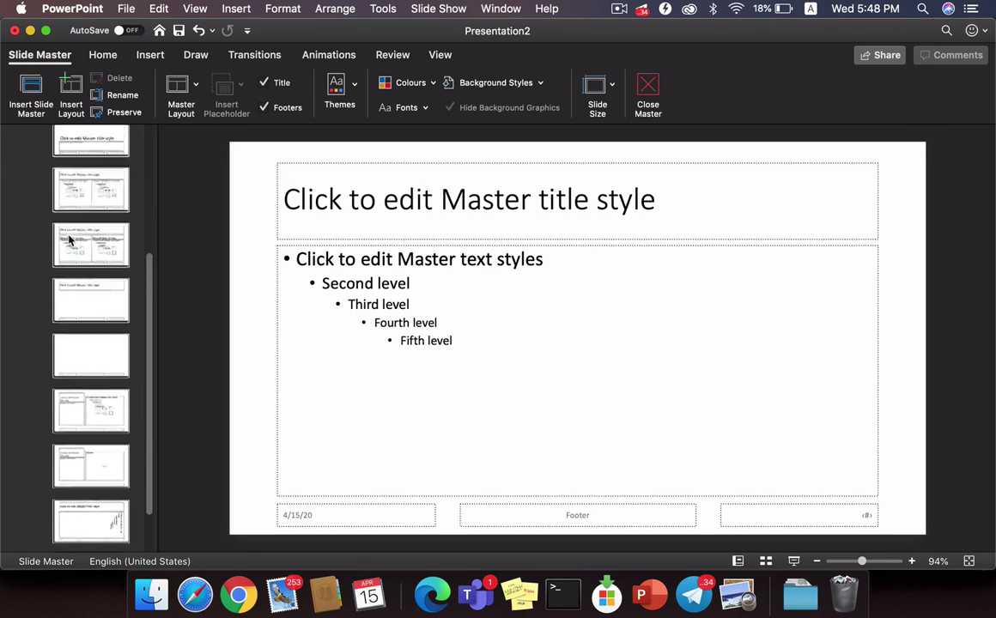
scroll(70, 240, "up", 5)
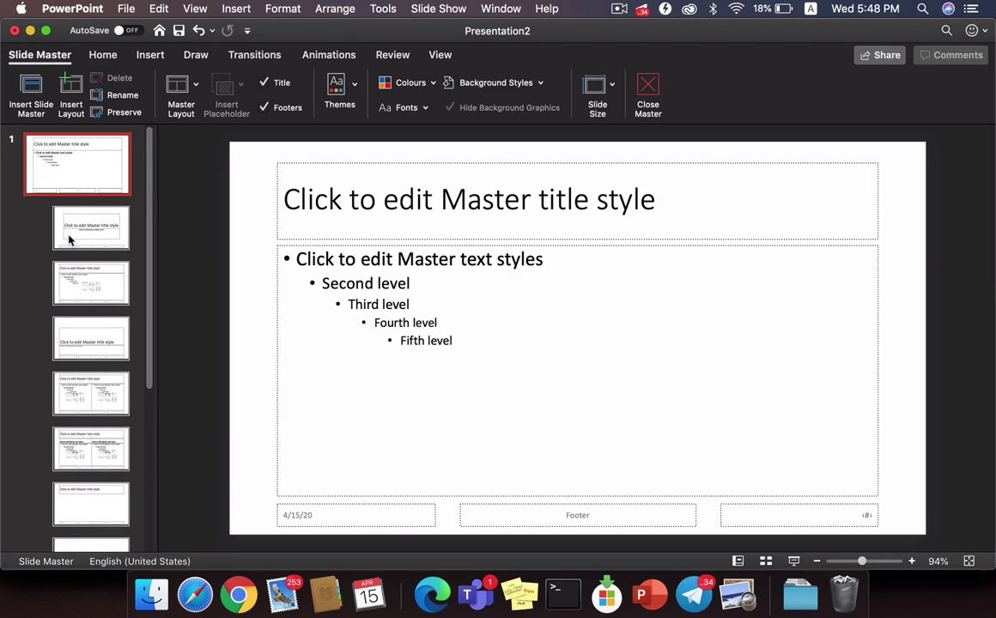
left_click(490, 84)
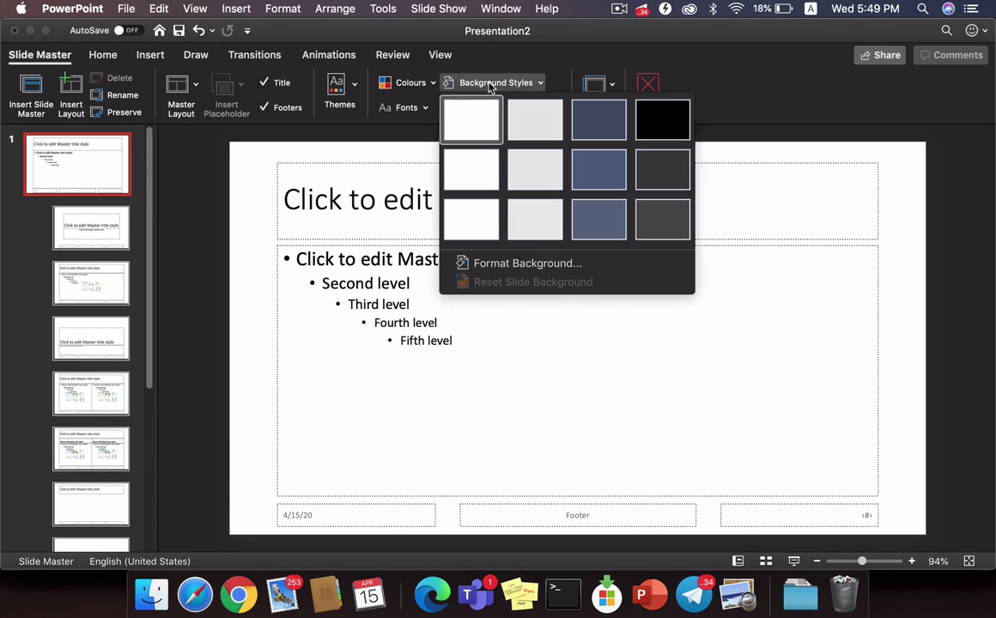
left_click(85, 147)
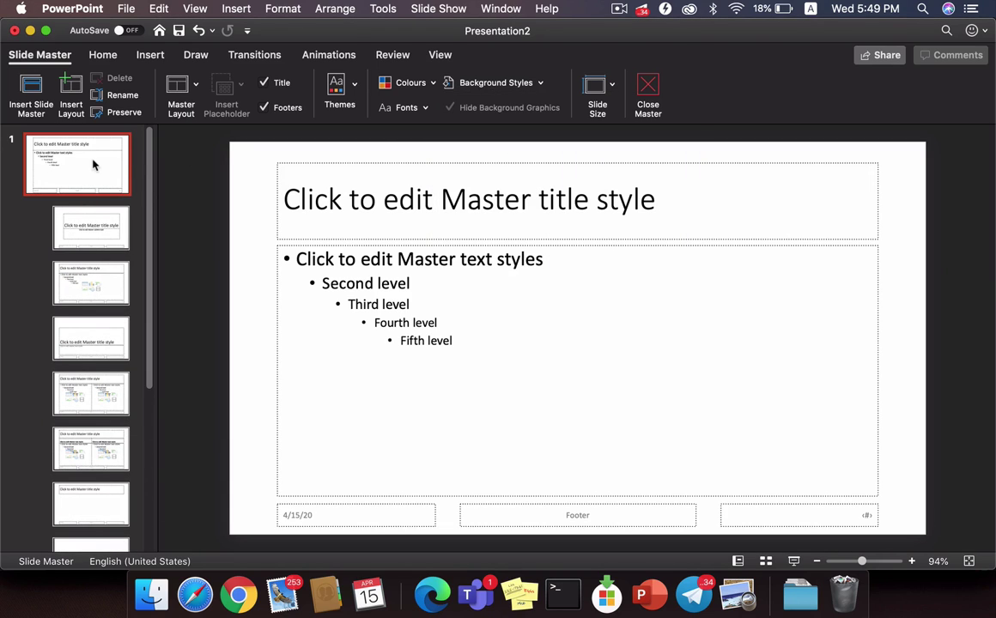
left_click(508, 83)
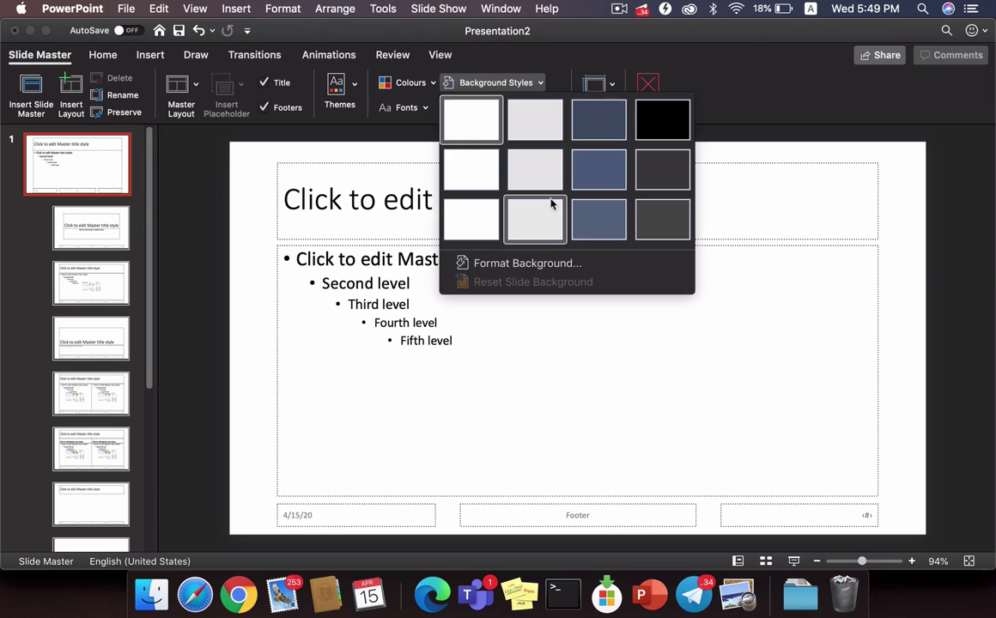
Step: Open the background fill's custom colours and use the Web Safe Colors palette
left_click(542, 264)
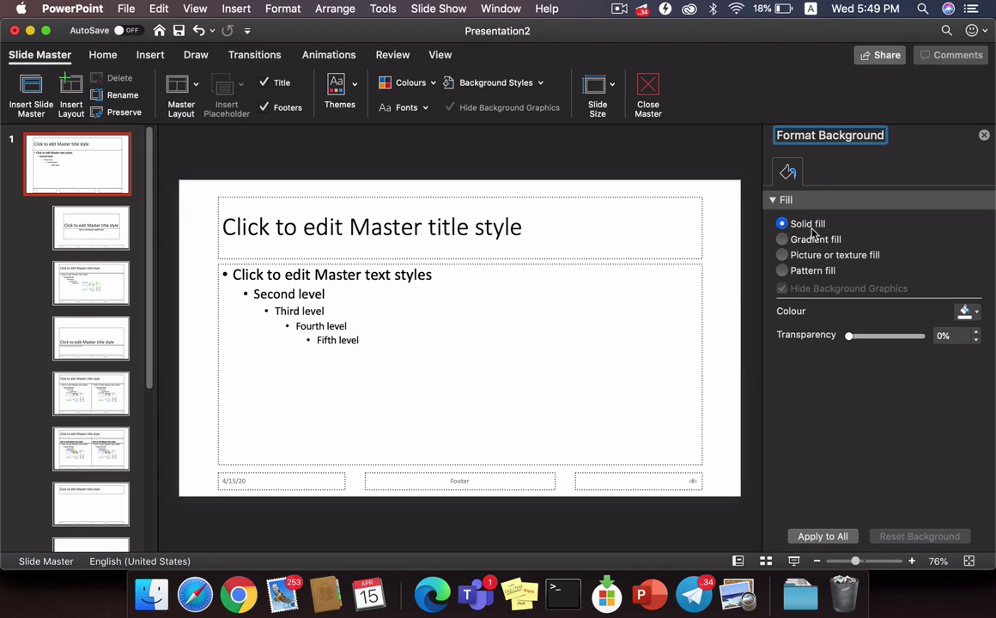
left_click(965, 314)
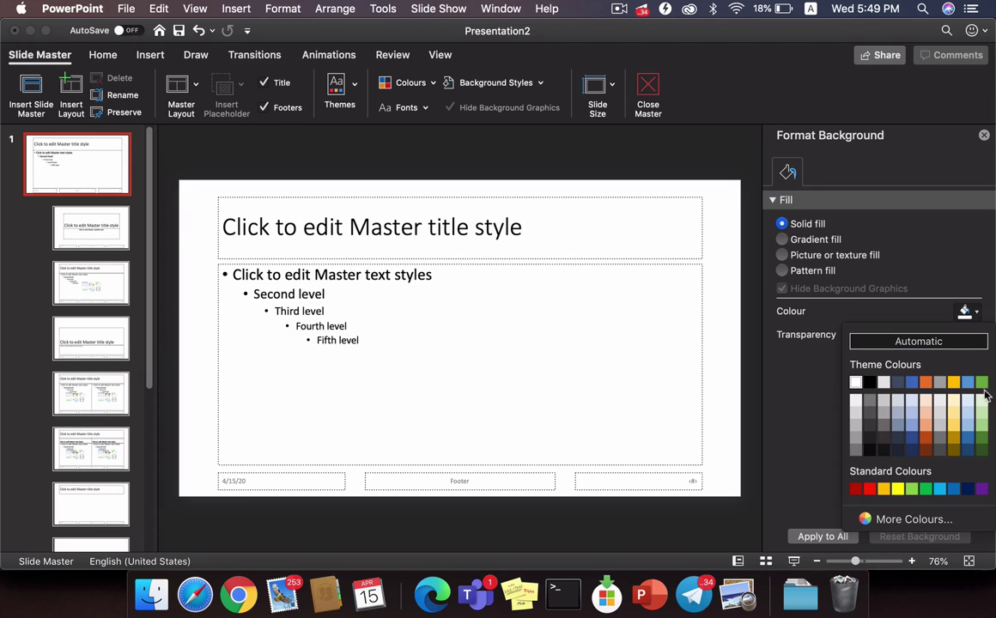
left_click(908, 519)
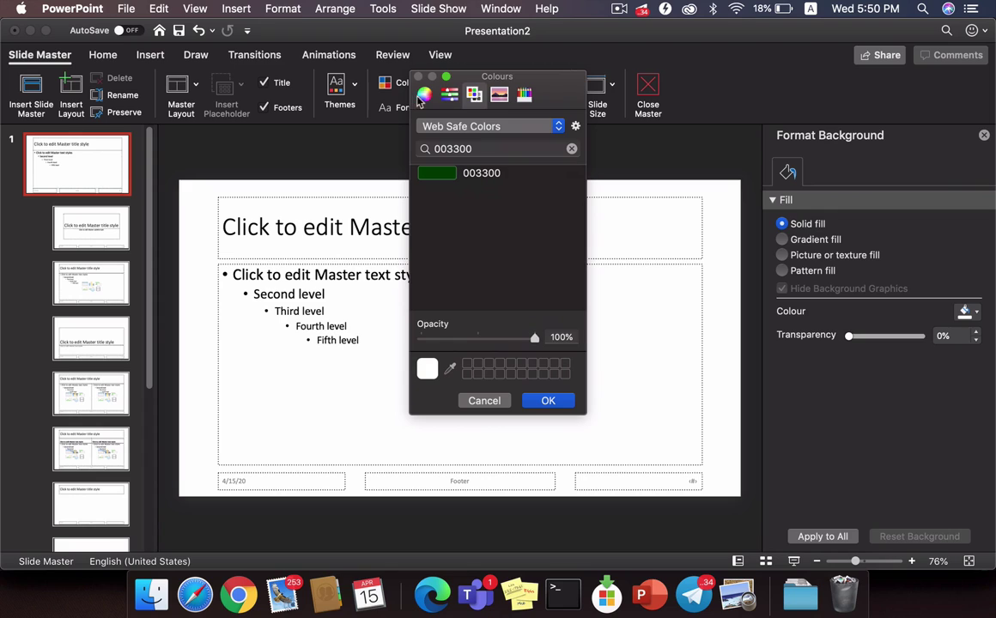
left_click(424, 95)
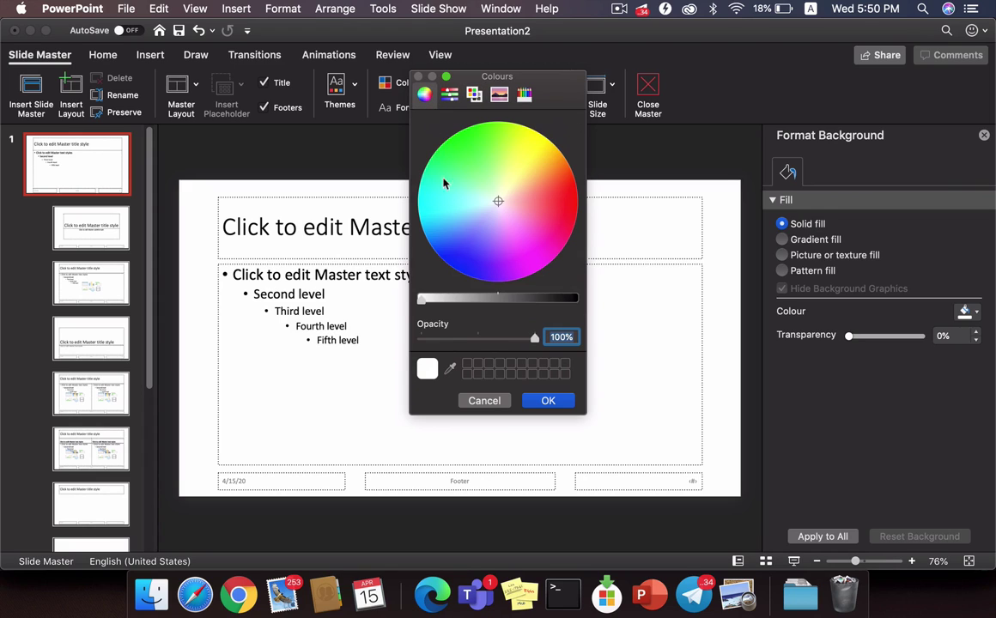
left_click(475, 97)
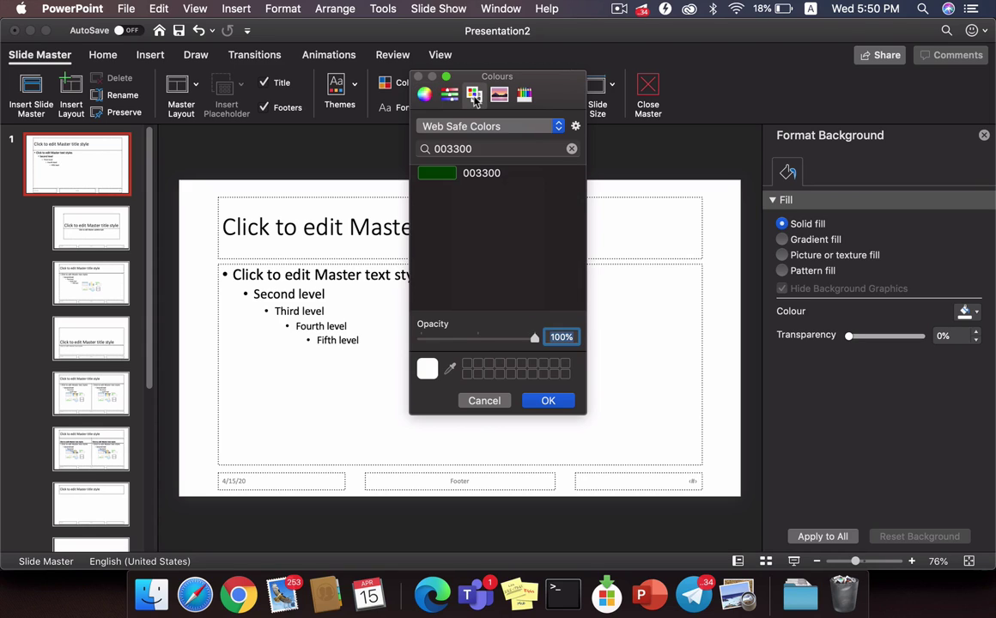
left_click(532, 129)
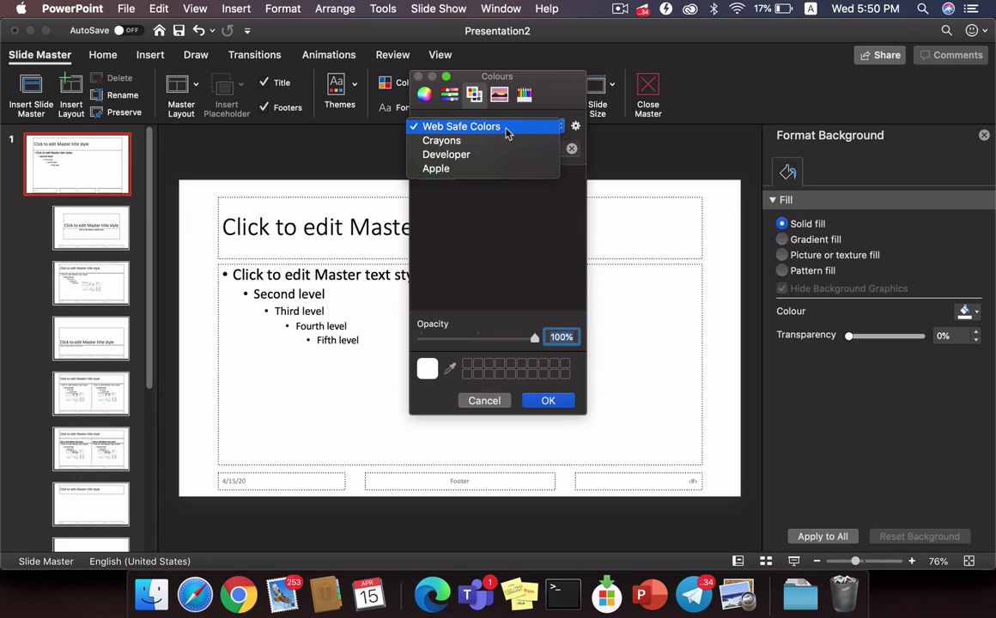
left_click(506, 129)
Step: Search the palette for 003300 and pick that dark green swatch
double_click(435, 147)
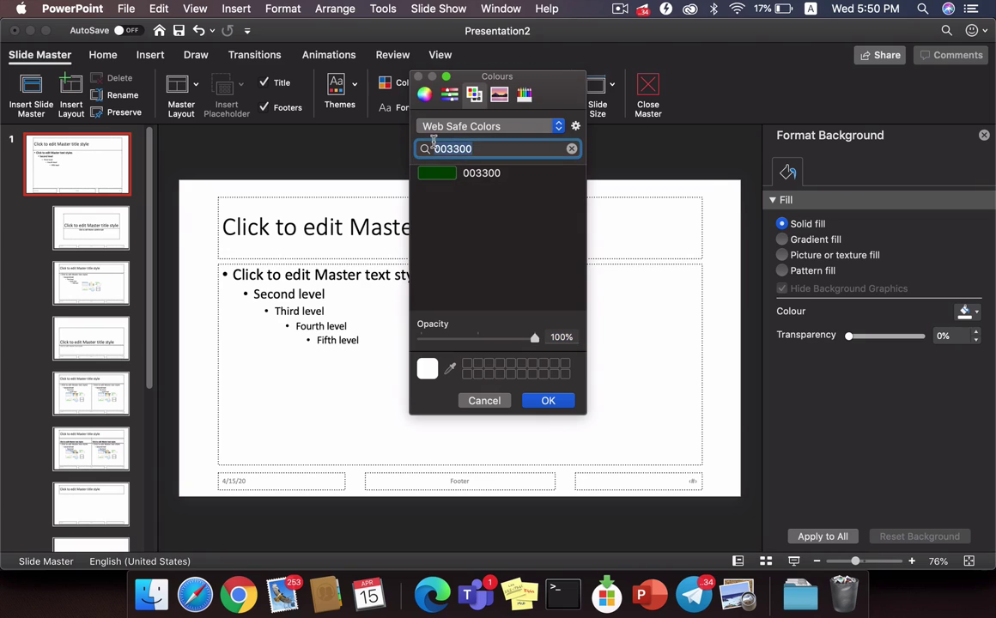
key("BackSpace")
scroll(491, 249, "down", 3)
scroll(491, 249, "up", 3)
scroll(491, 249, "down", 8)
scroll(491, 248, "up", 8)
type("003300")
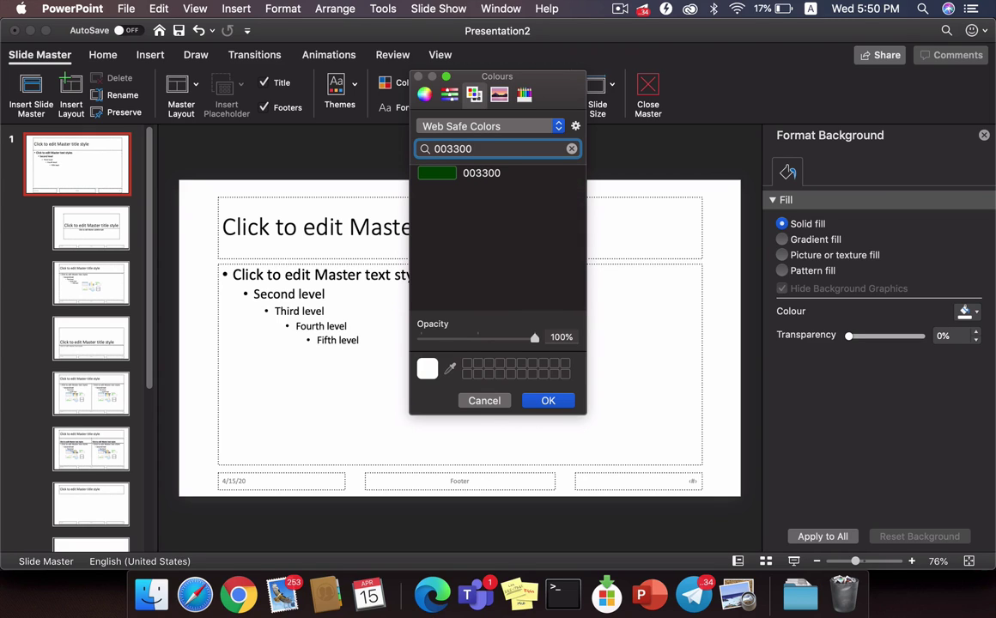
left_click(481, 177)
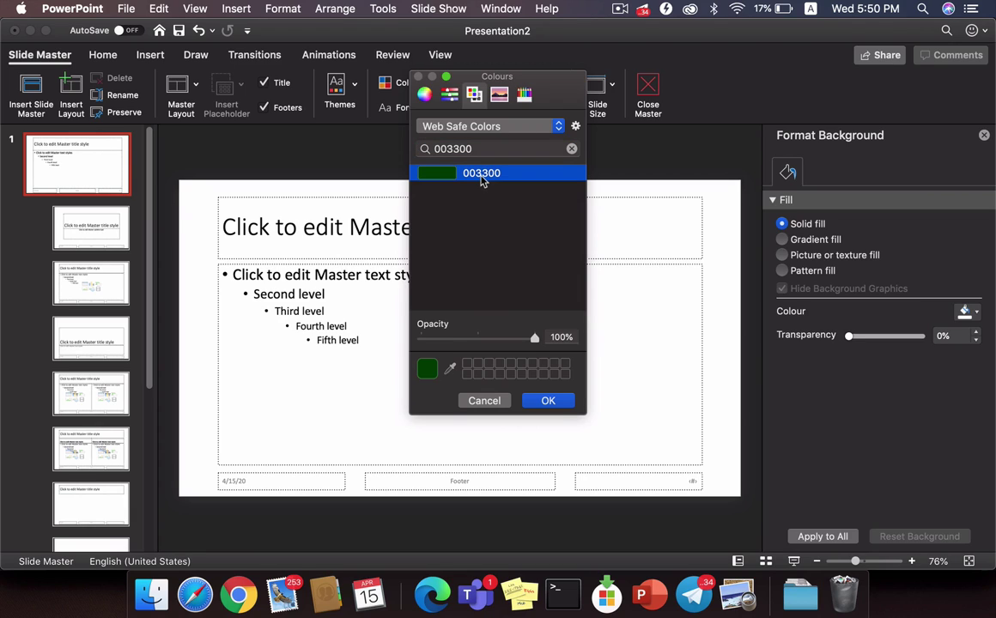
Step: Apply the dark green background and make the master title text yellow
left_click(555, 403)
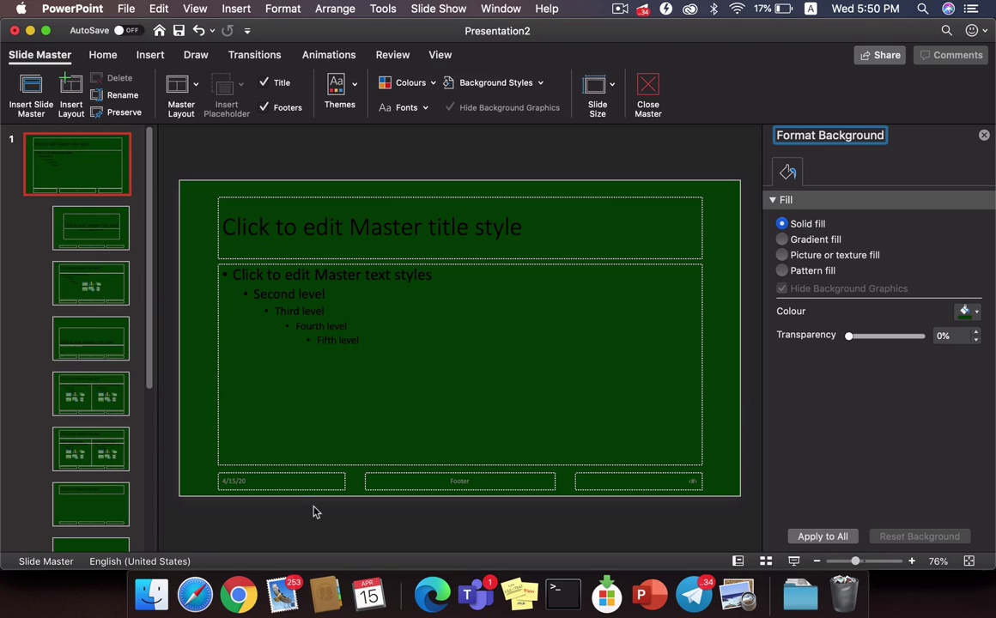
left_click(352, 200)
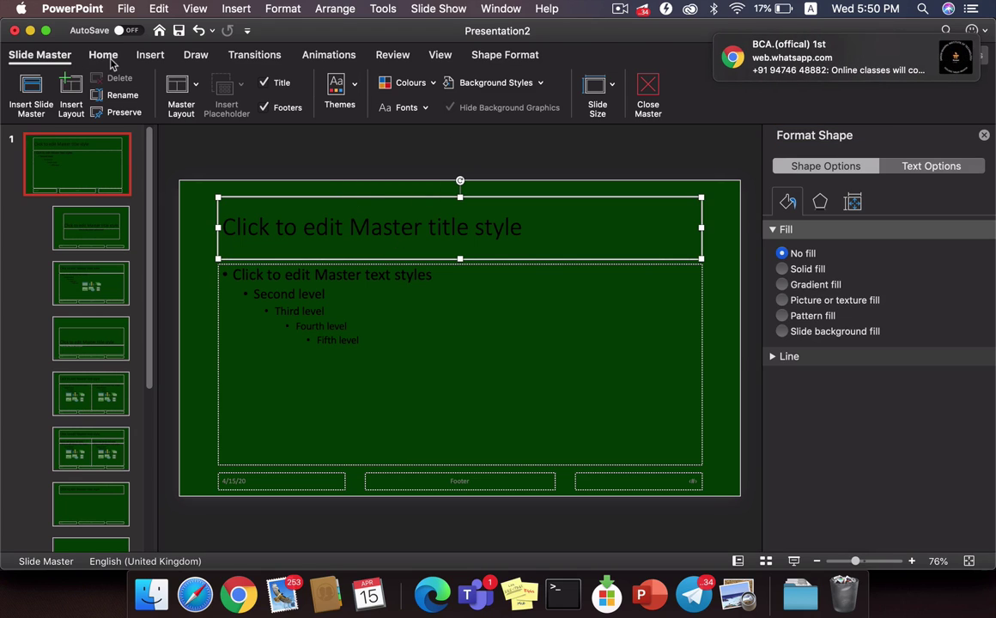
left_click(109, 58)
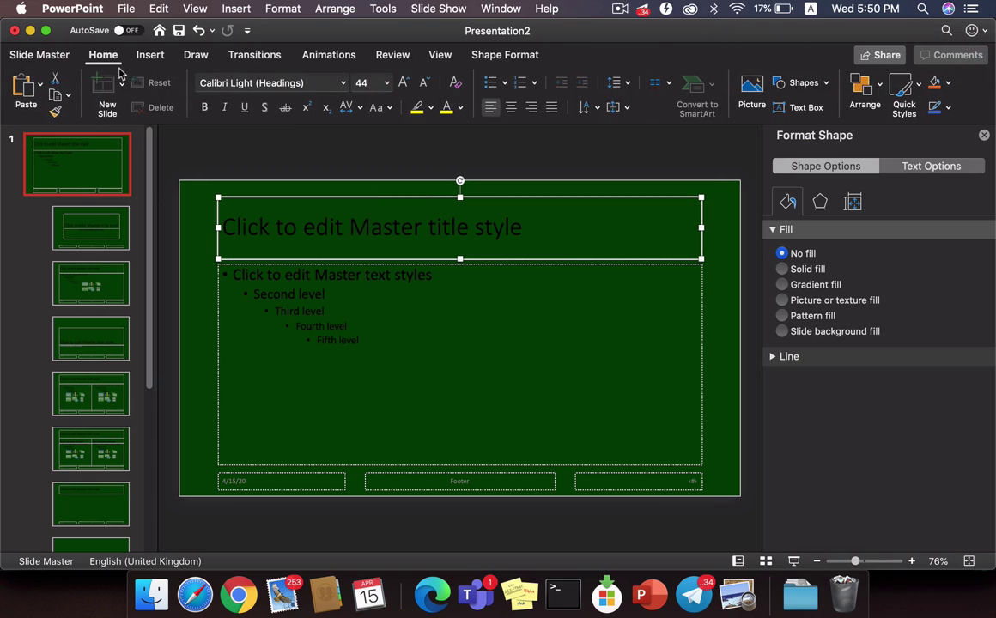
left_click(446, 109)
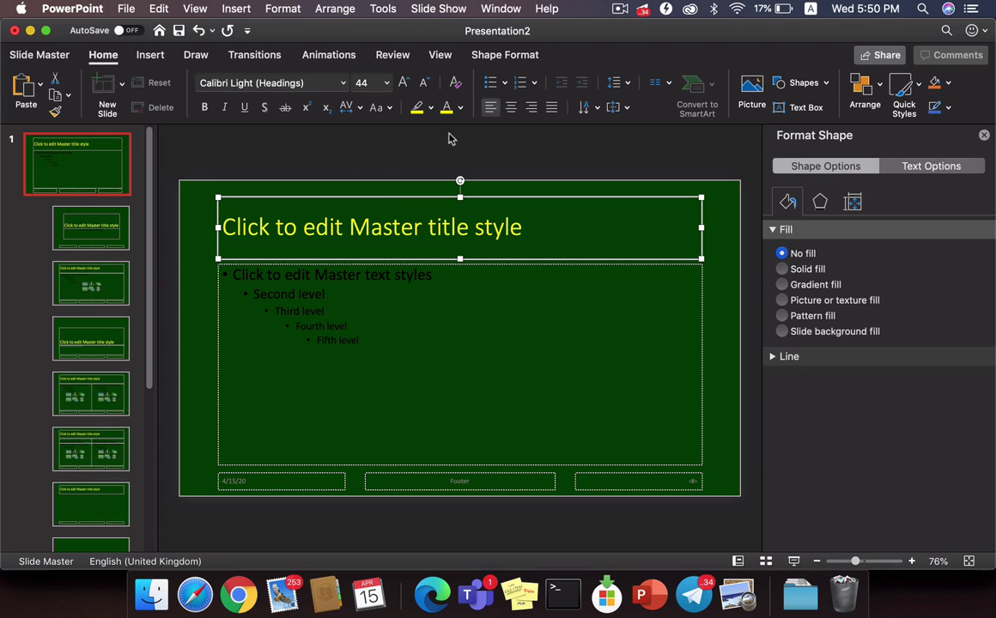
Step: Set the master title font to Cavolini Regular, then select the body text placeholder
left_click(342, 83)
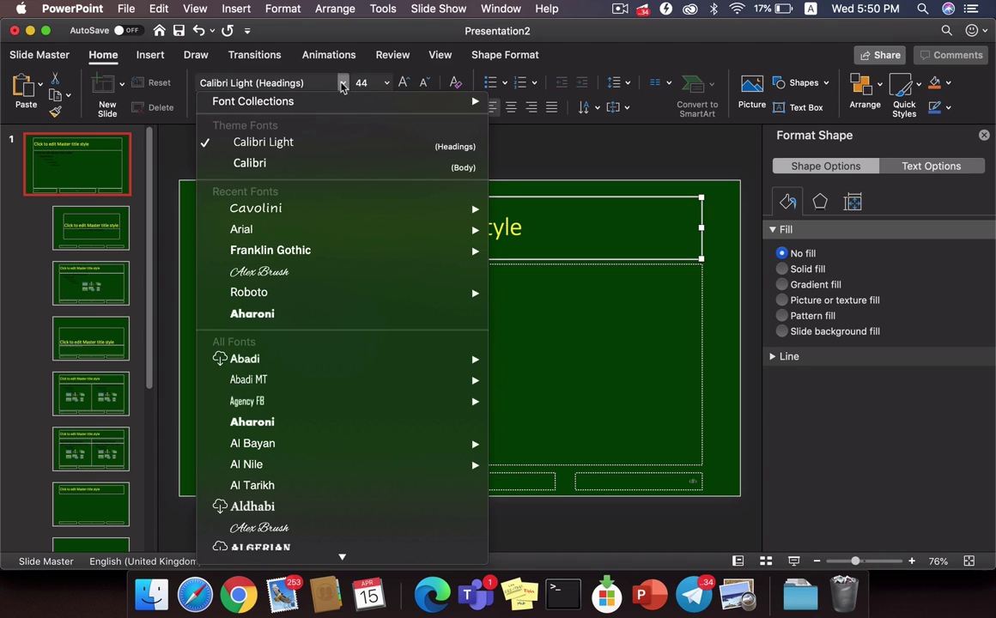
mouse_move(335, 211)
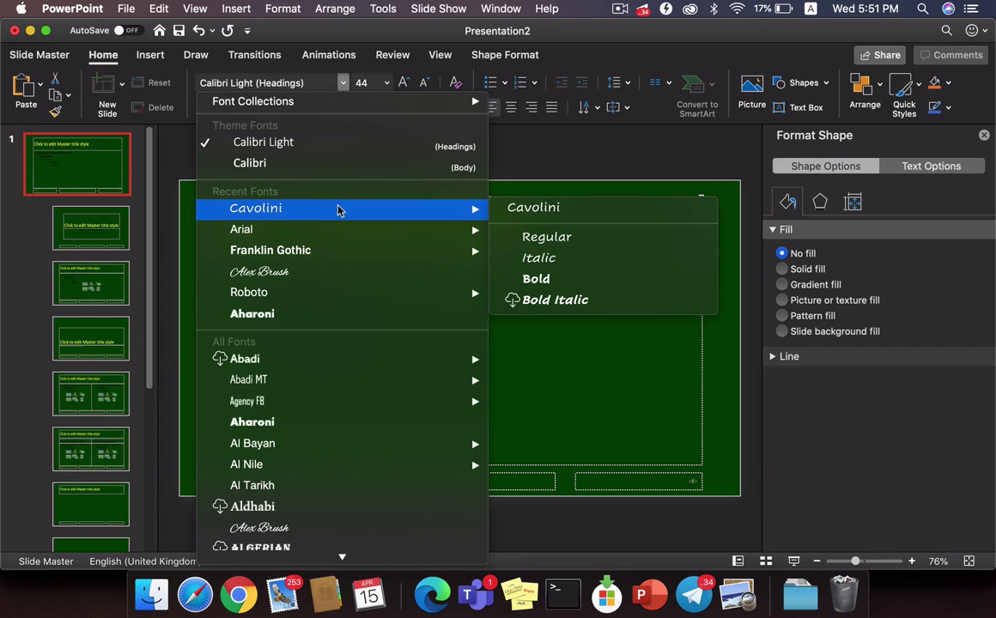
left_click(547, 238)
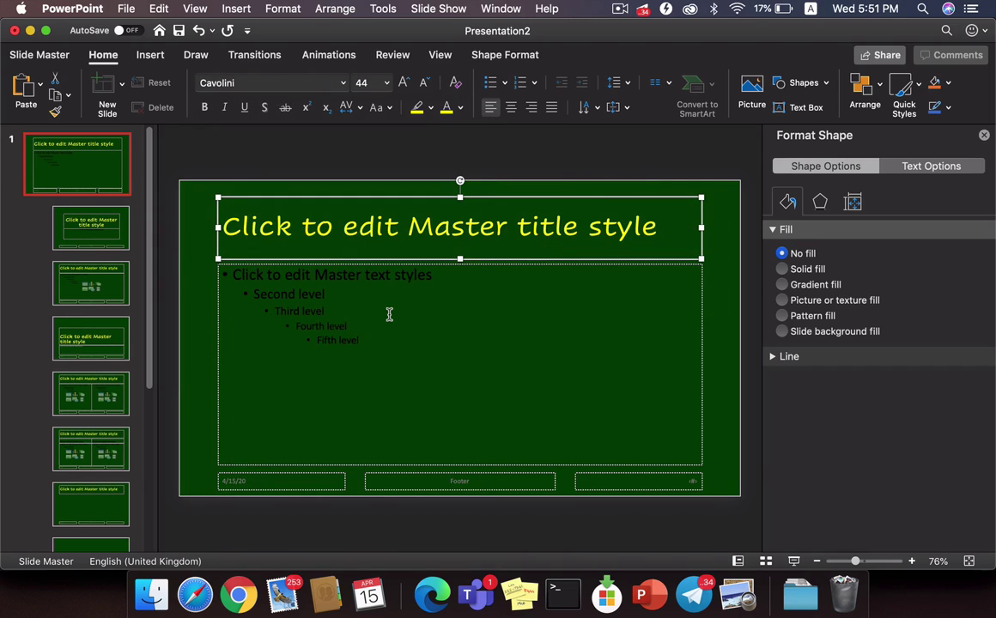
left_click(375, 262)
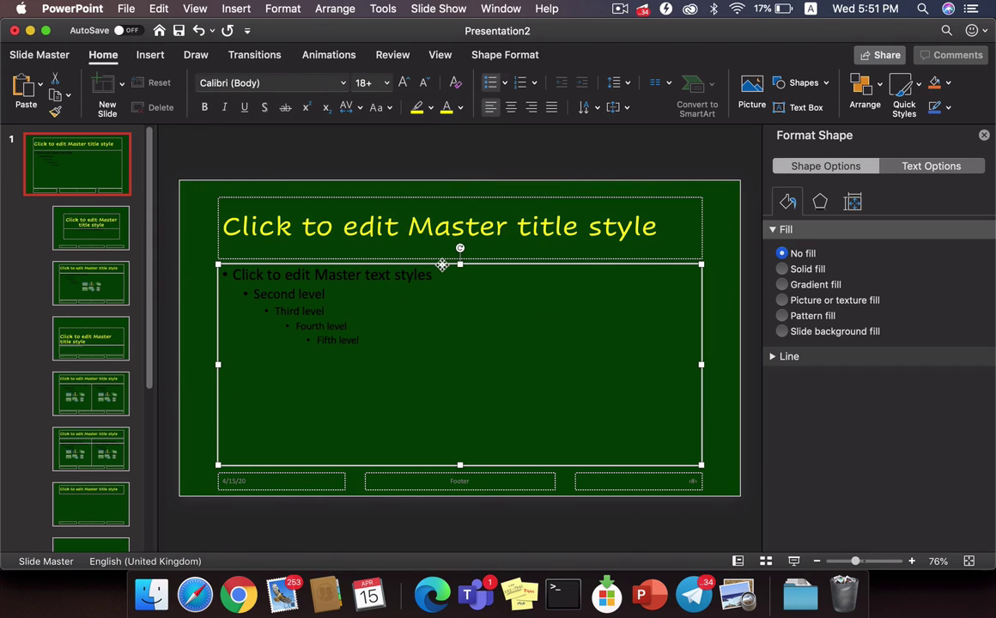
Step: Set the master body text font to Cavolini Regular
left_click(344, 83)
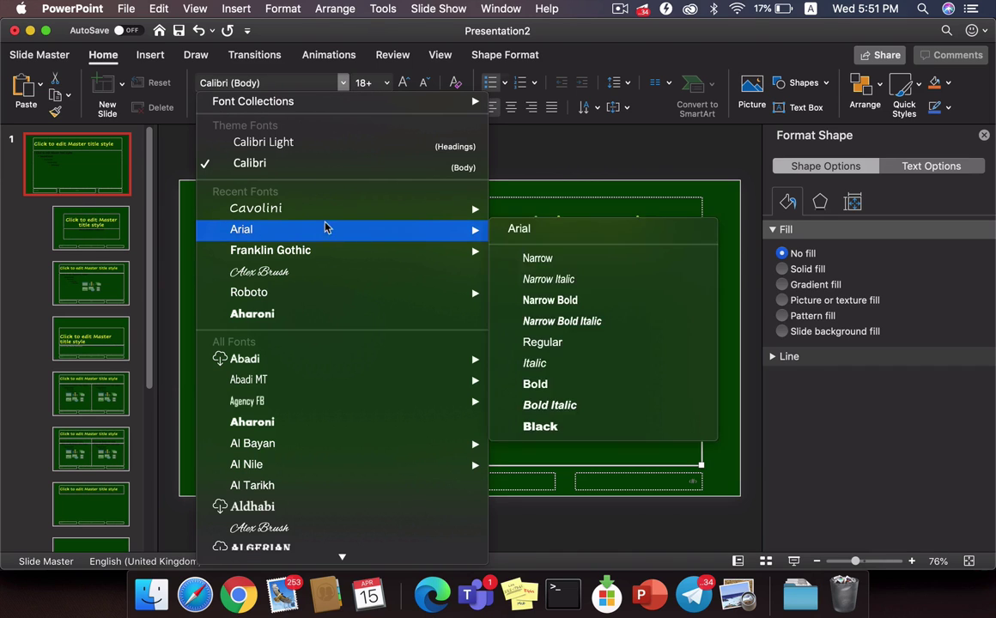
mouse_move(340, 210)
left_click(531, 237)
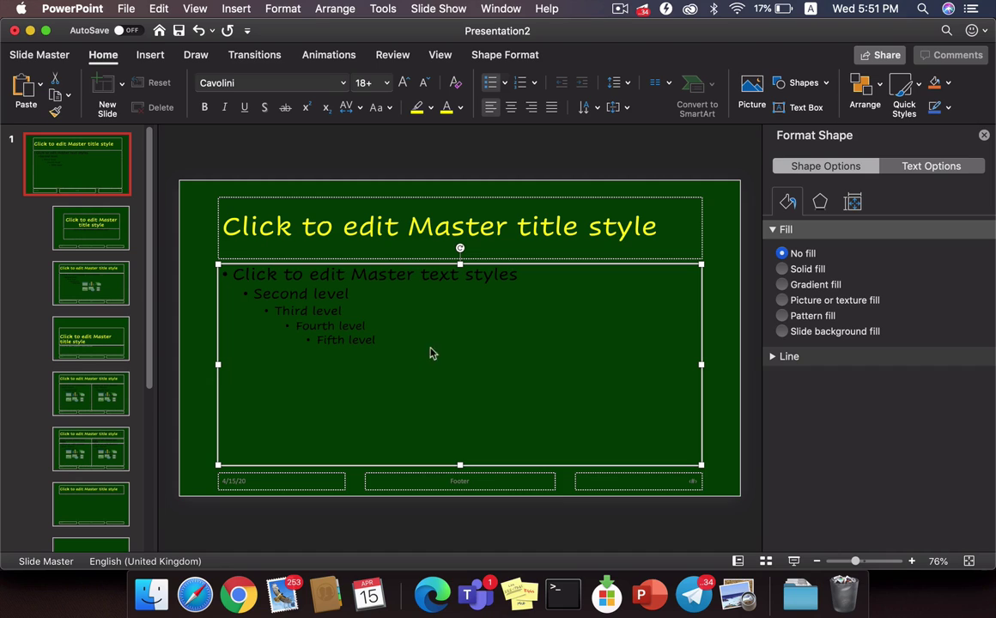
Step: Close Slide Master view and return to the normal slide view
left_click(39, 54)
left_click(647, 90)
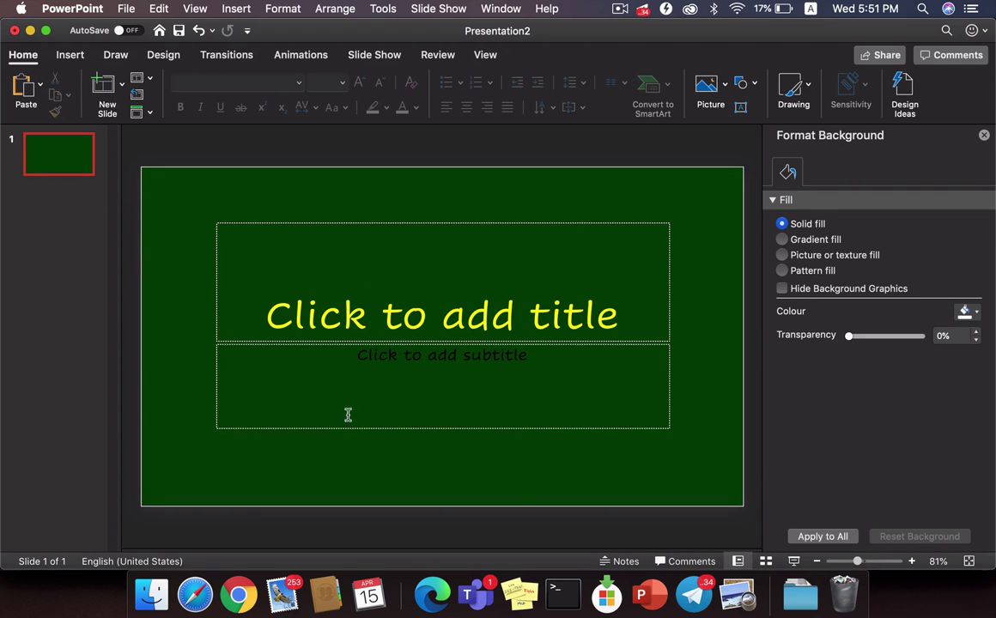
key("ctrl+super+f")
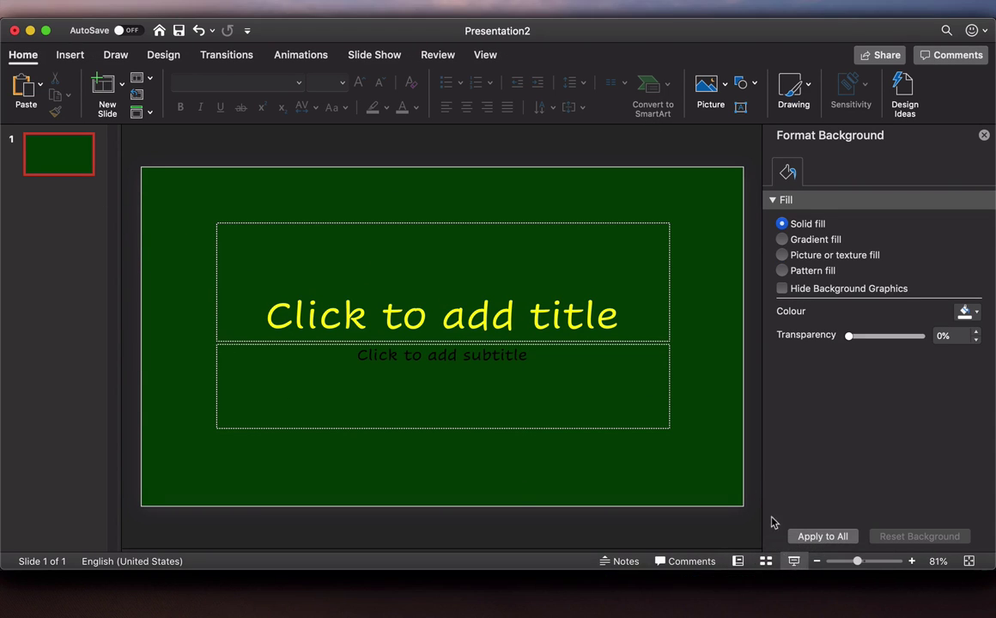